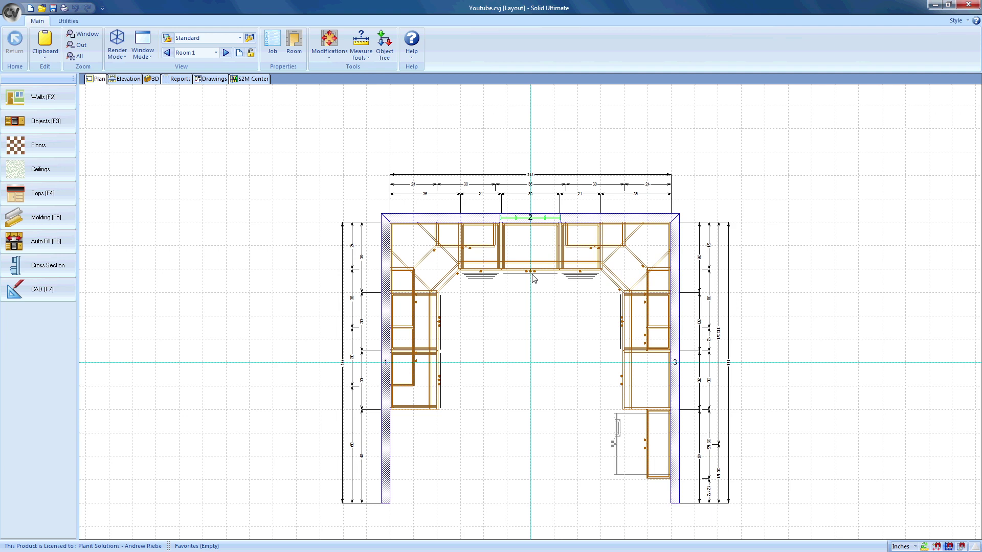
# Select the top-centre Std Base cabinet #7 and open it in the Assembly editor
pyautogui.click(532, 255)
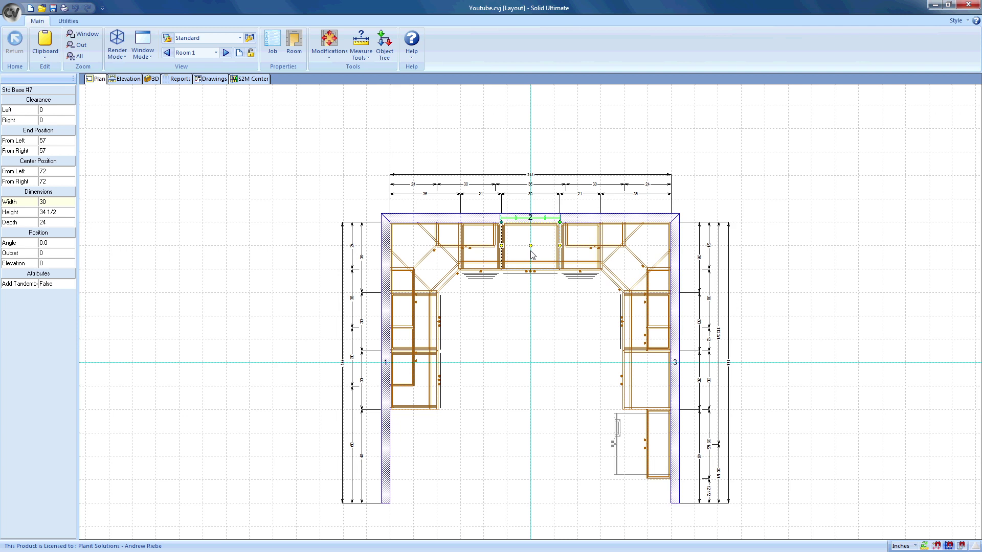
pyautogui.rightClick(532, 255)
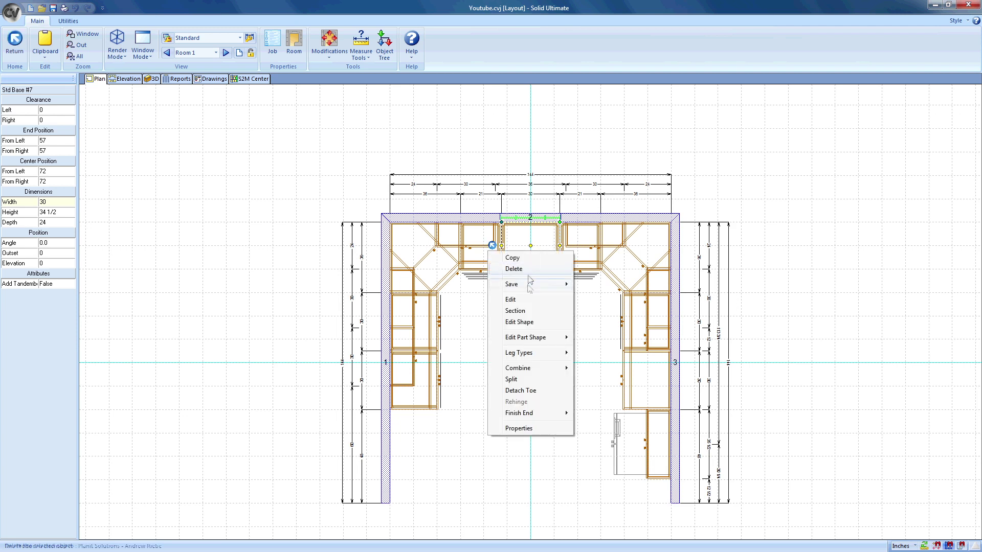
pyautogui.click(527, 300)
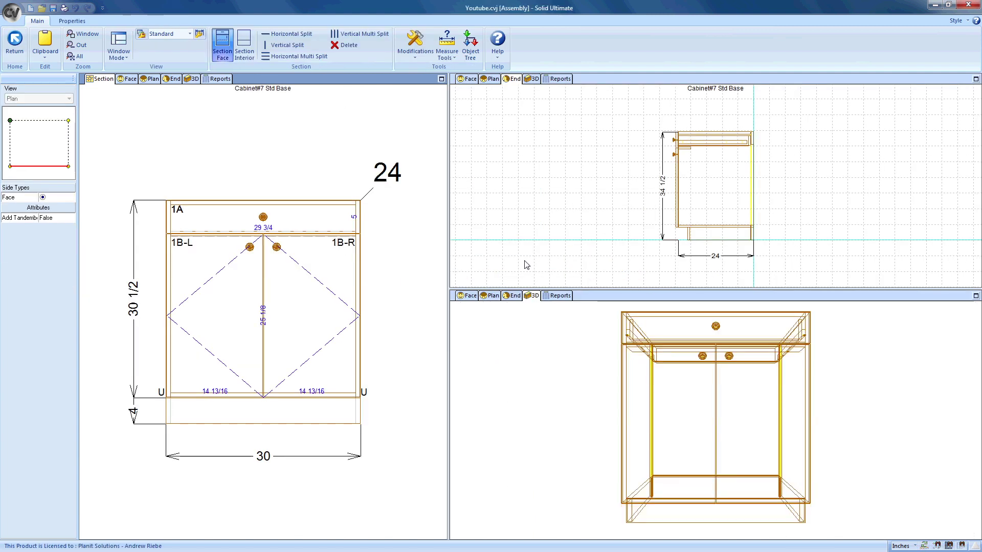
# Orbit the cabinet to an angled 3D perspective and cycle the active pane through section, end and 3D
pyautogui.click(598, 335)
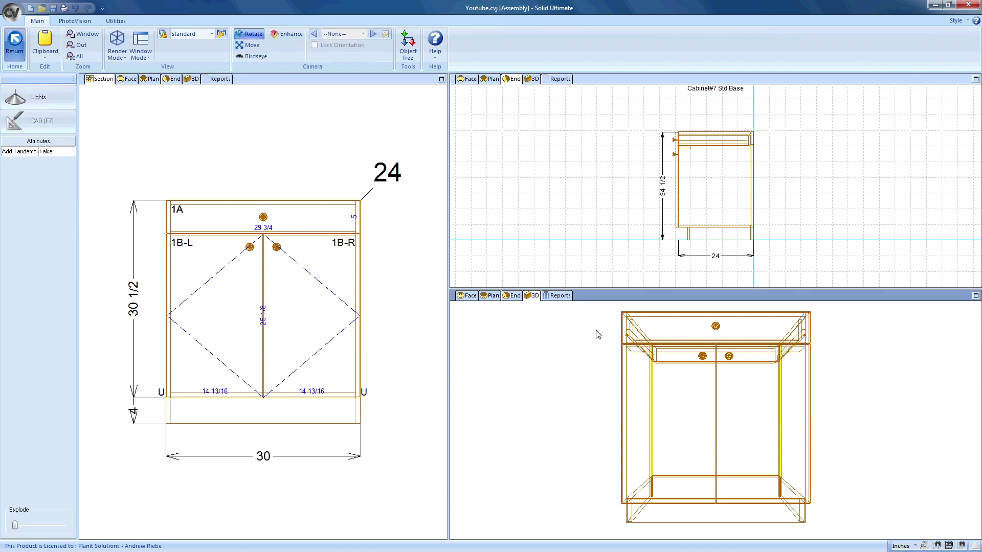
pyautogui.moveTo(598, 335); pyautogui.dragTo(776, 380)
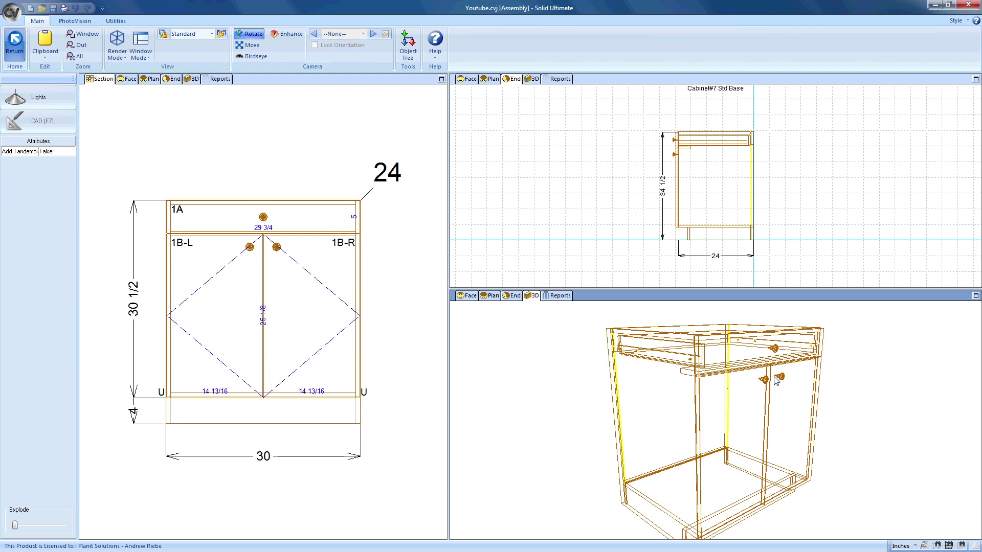
pyautogui.hotkey('ctrl', 'Tab')
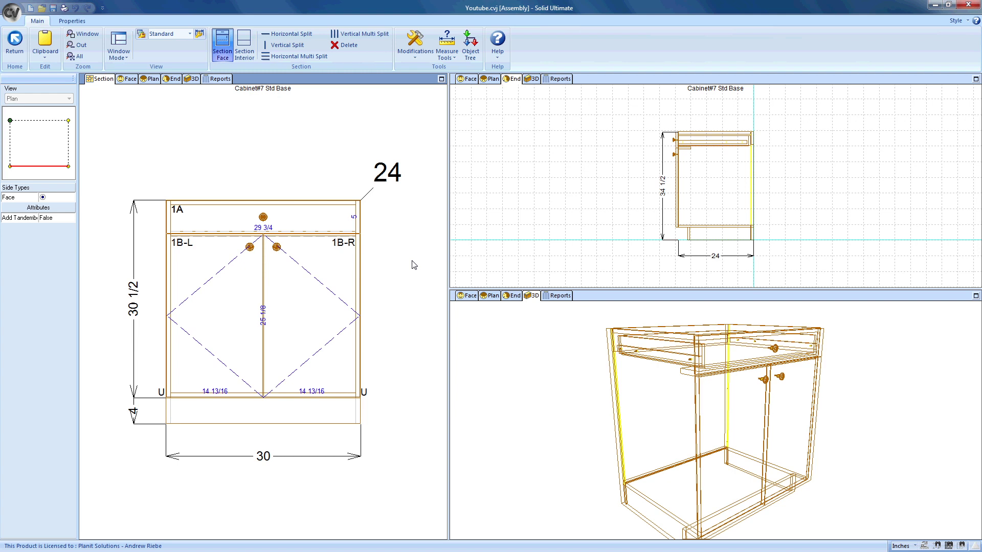
pyautogui.click(541, 190)
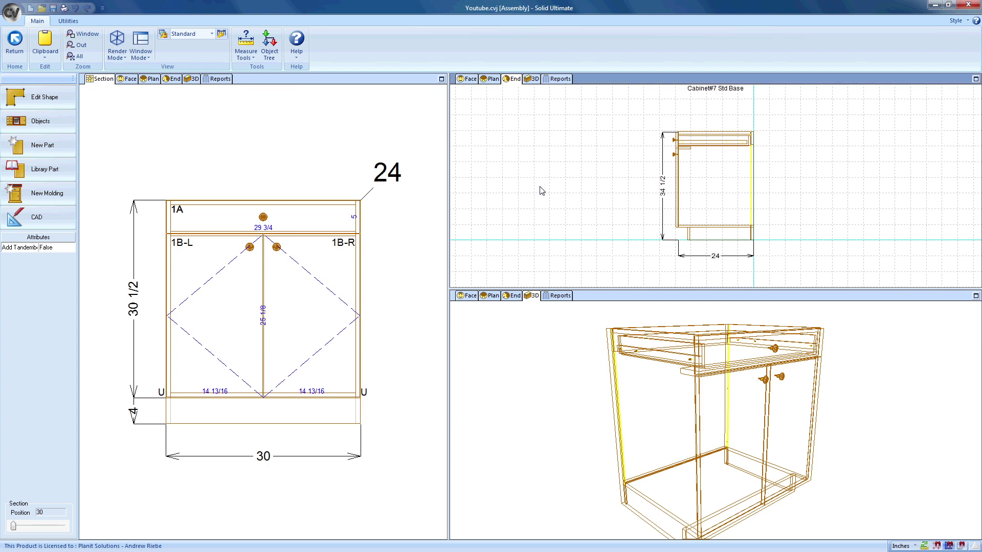
pyautogui.click(557, 360)
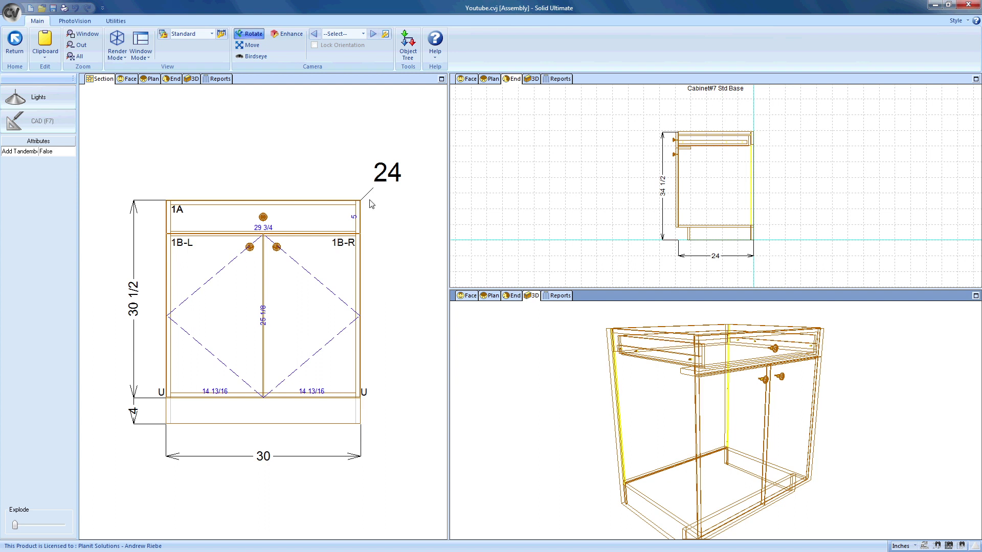
pyautogui.click(249, 155)
# Step the left pane through Face, Plan, End and 3D views, ending on the parts report
pyautogui.click(131, 80)
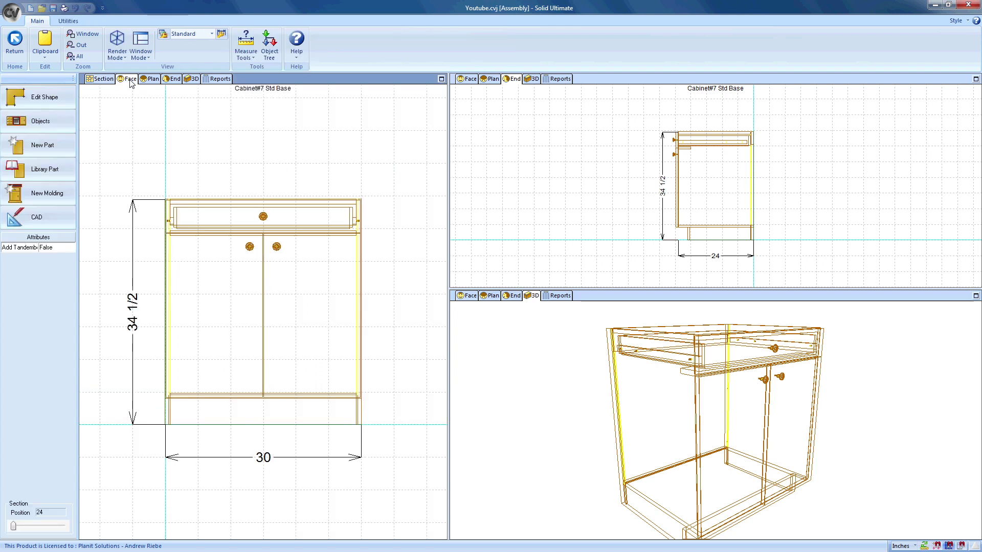
pyautogui.click(151, 80)
pyautogui.click(167, 81)
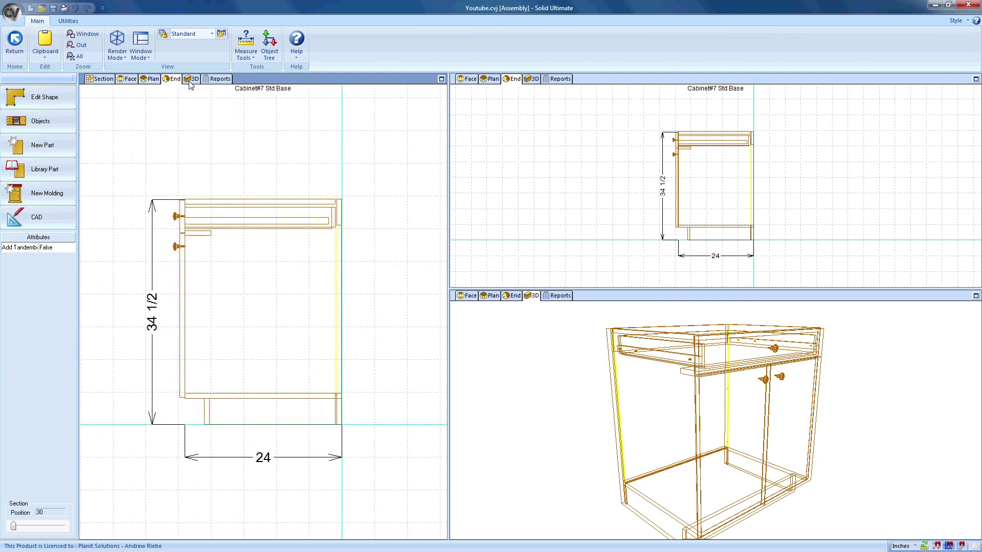
pyautogui.click(190, 80)
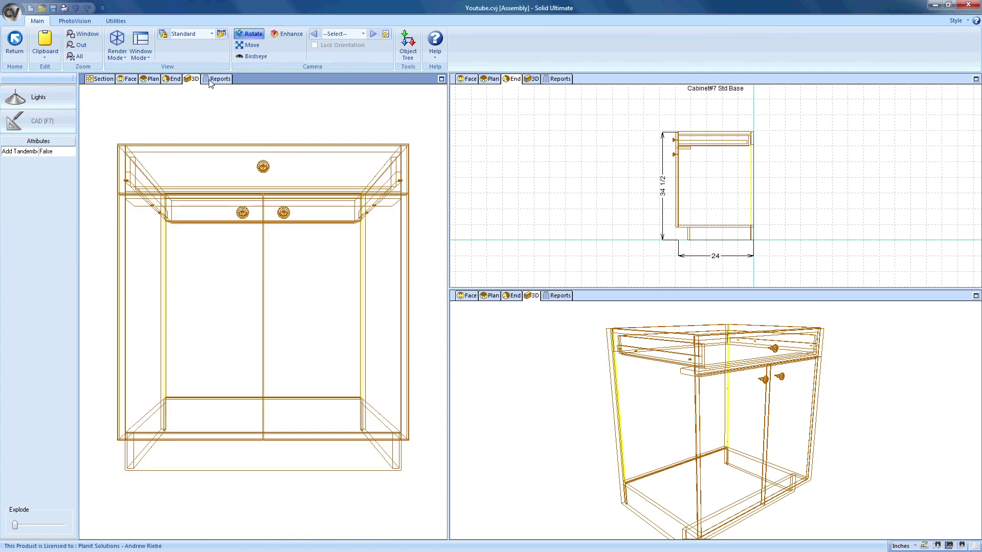
pyautogui.click(212, 80)
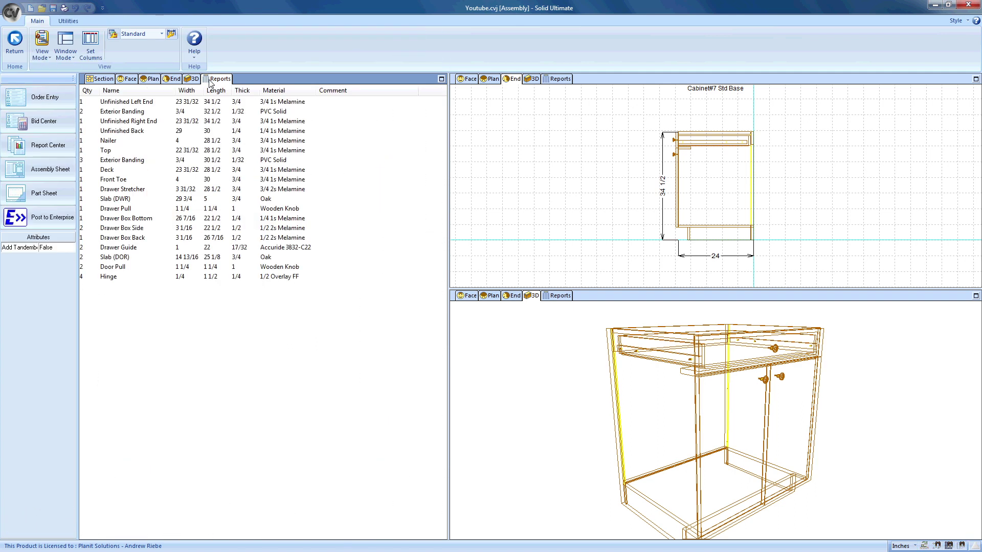
# Return to the face section and inspect drawer 1A and pair doors 1B-L/1B-R
pyautogui.click(105, 79)
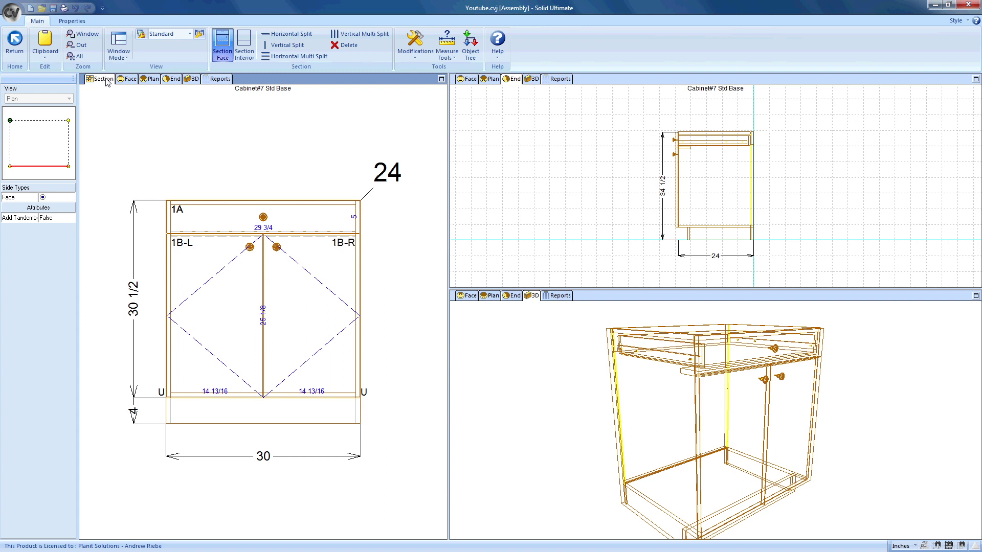
pyautogui.click(224, 282)
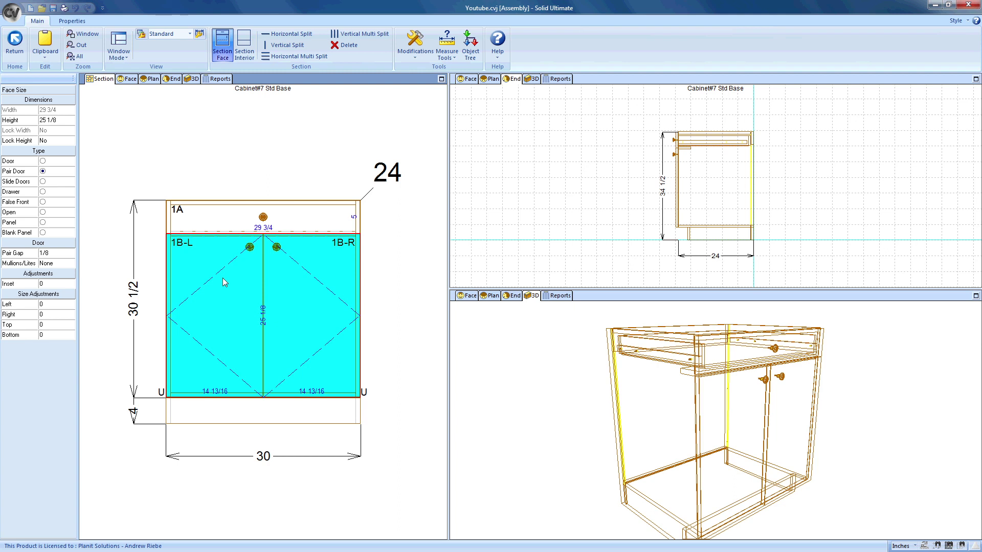
pyautogui.click(219, 217)
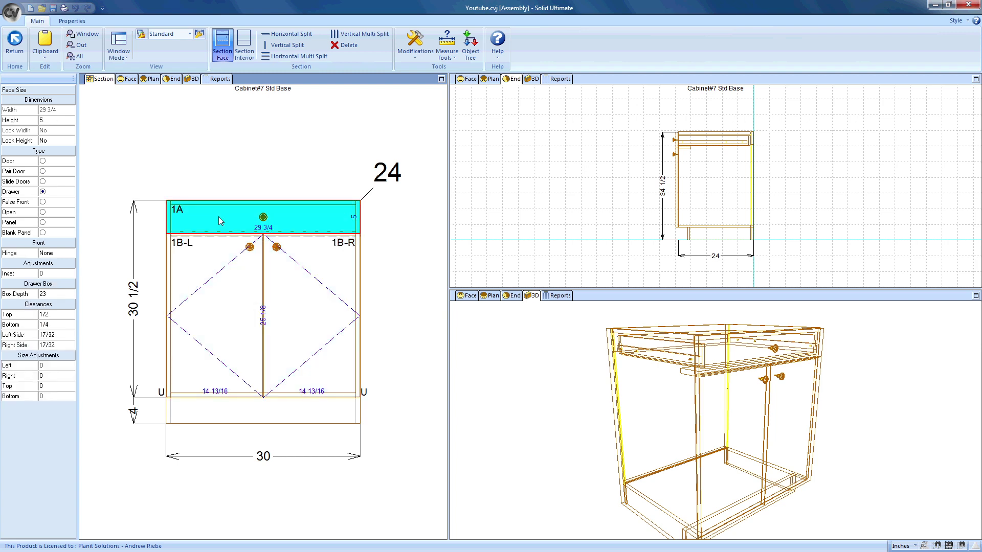
pyautogui.click(223, 278)
pyautogui.click(219, 216)
pyautogui.click(223, 278)
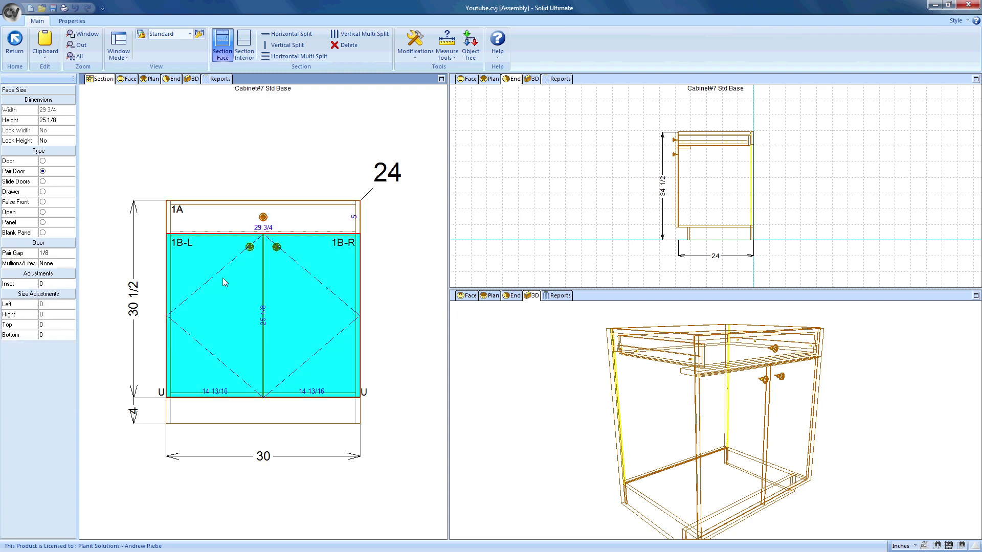
pyautogui.click(219, 216)
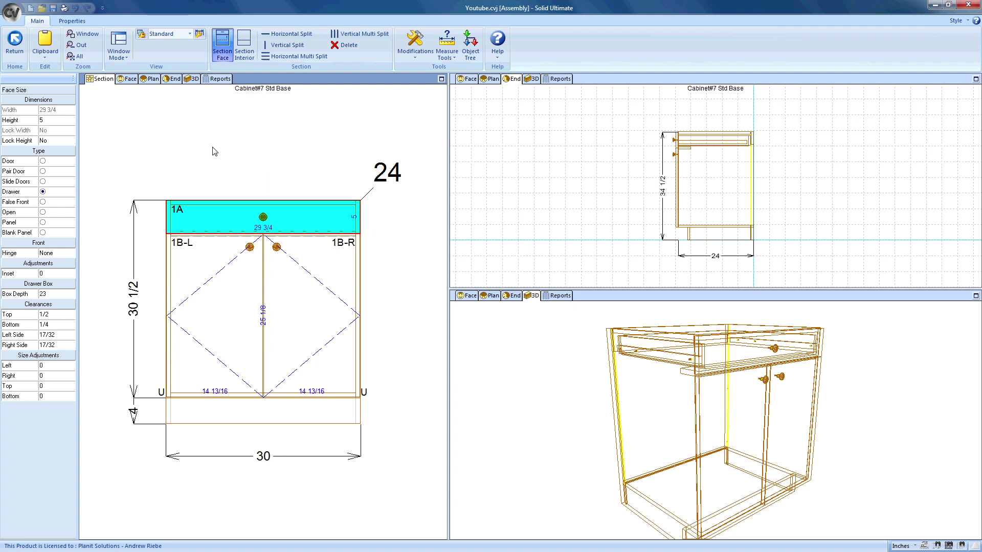
pyautogui.click(244, 51)
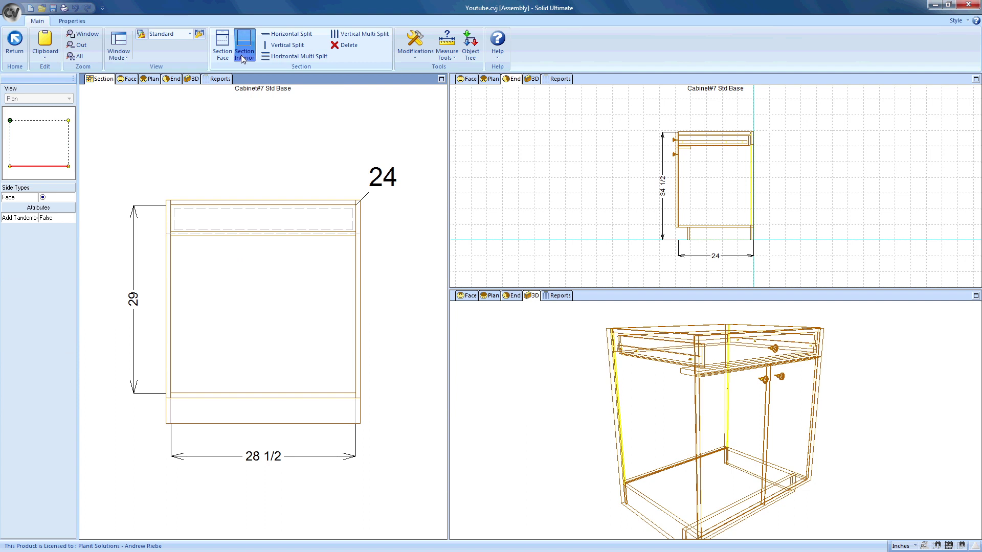
pyautogui.click(230, 53)
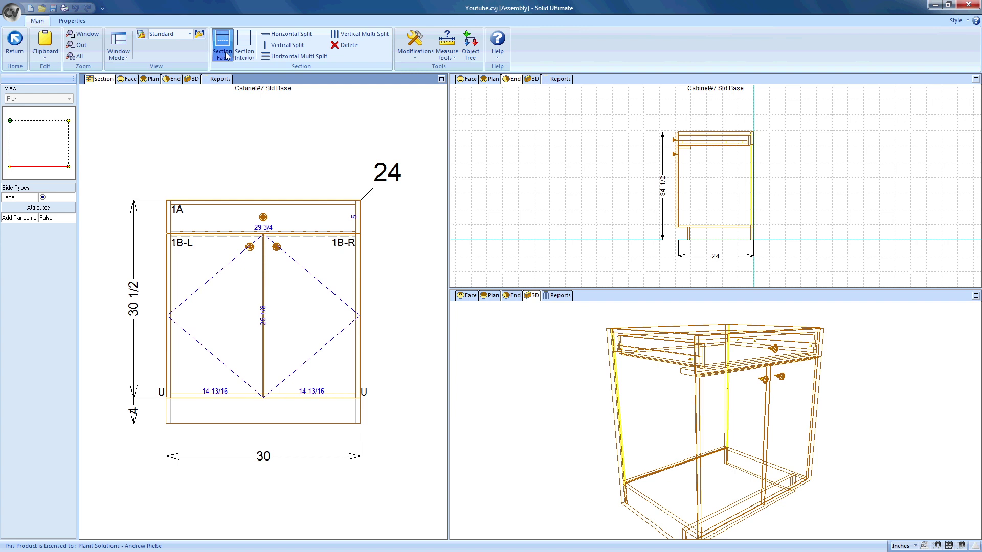
# Set drawer 1A's height to 6, shrinking the pair doors to 24 1/8
pyautogui.click(203, 224)
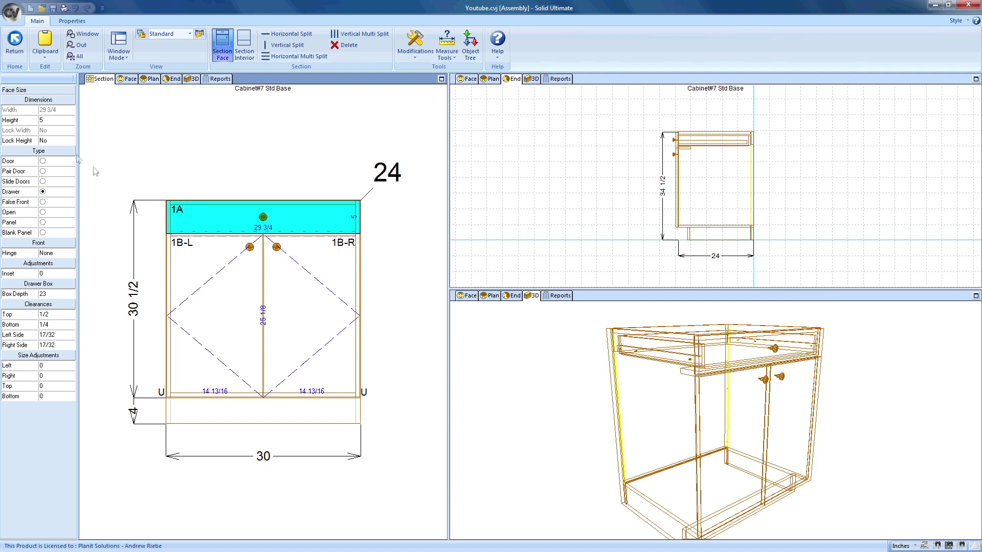
pyautogui.click(49, 123)
pyautogui.write('6')
pyautogui.press('Return')
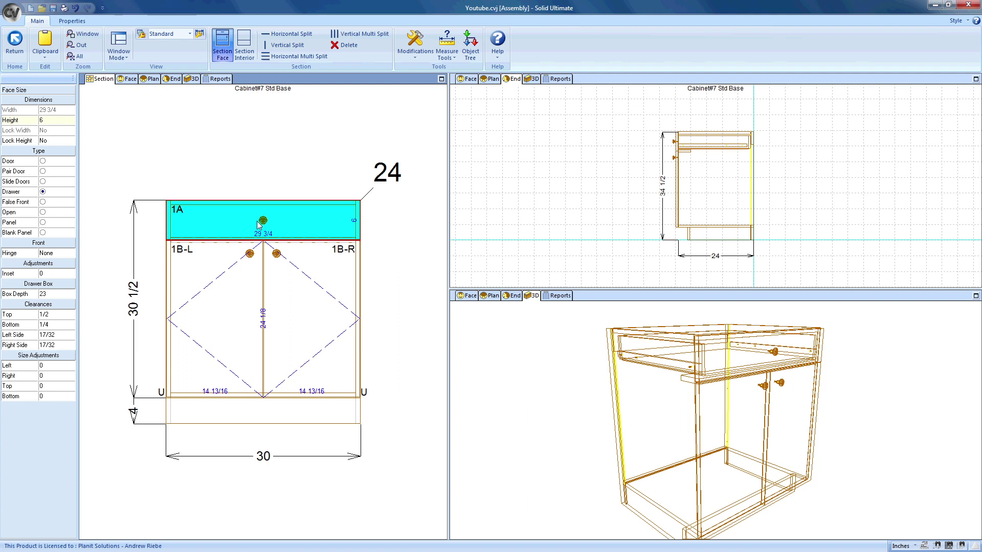
# Try section 1B as Door, Slide Doors and Open, then restore it to Pair Door
pyautogui.click(267, 271)
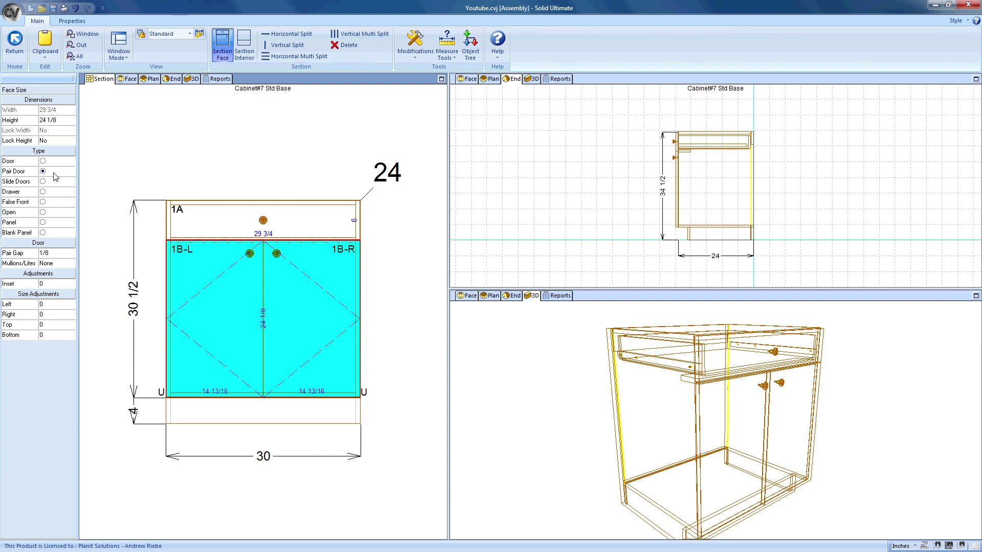
pyautogui.click(43, 161)
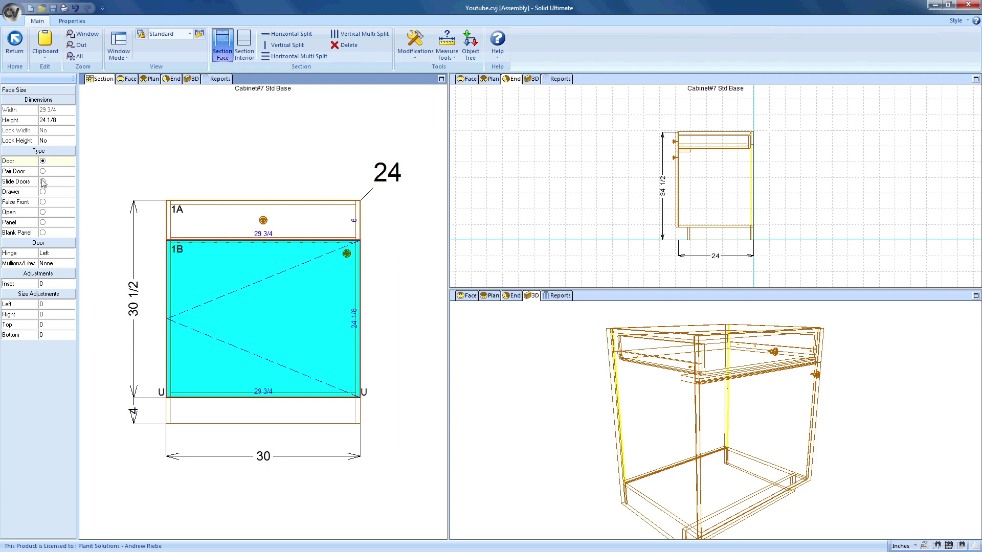
pyautogui.click(42, 182)
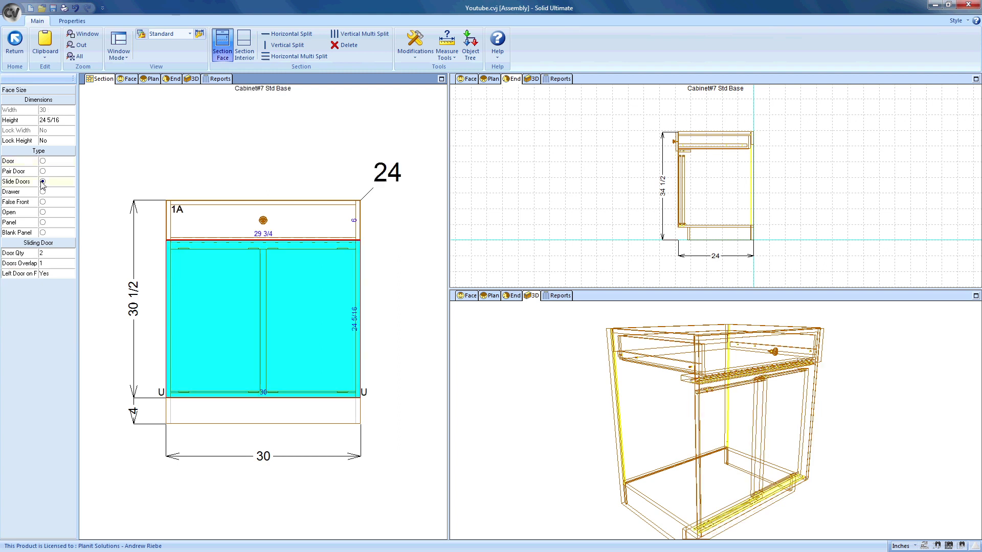
pyautogui.click(43, 212)
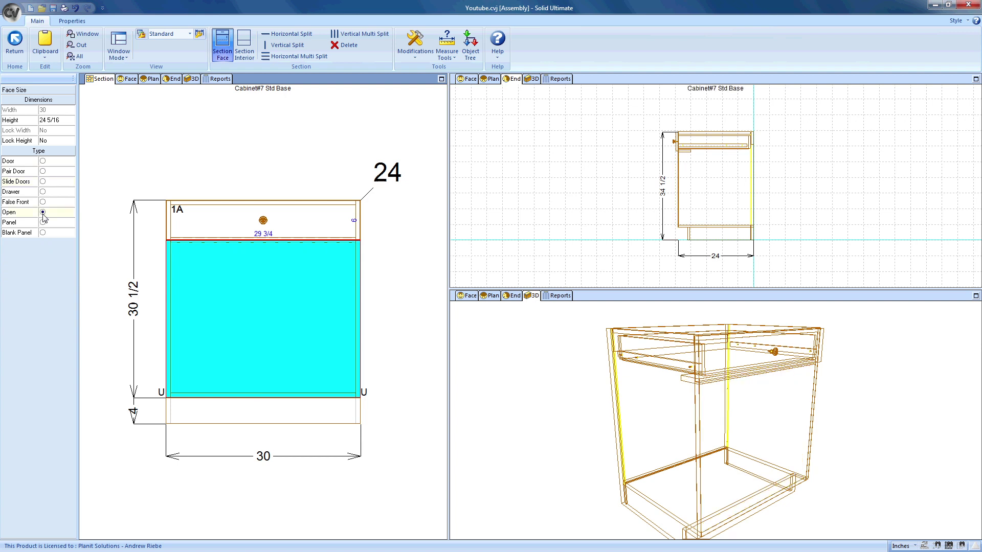
pyautogui.click(42, 172)
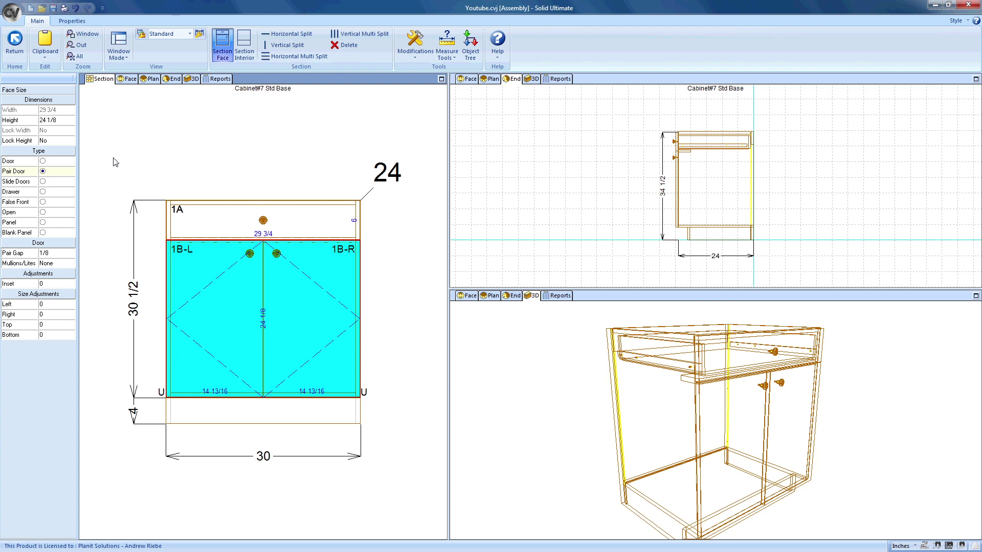
# In Section Interior, split the 29 by 28 1/2 opening horizontally with a shelf
pyautogui.click(239, 57)
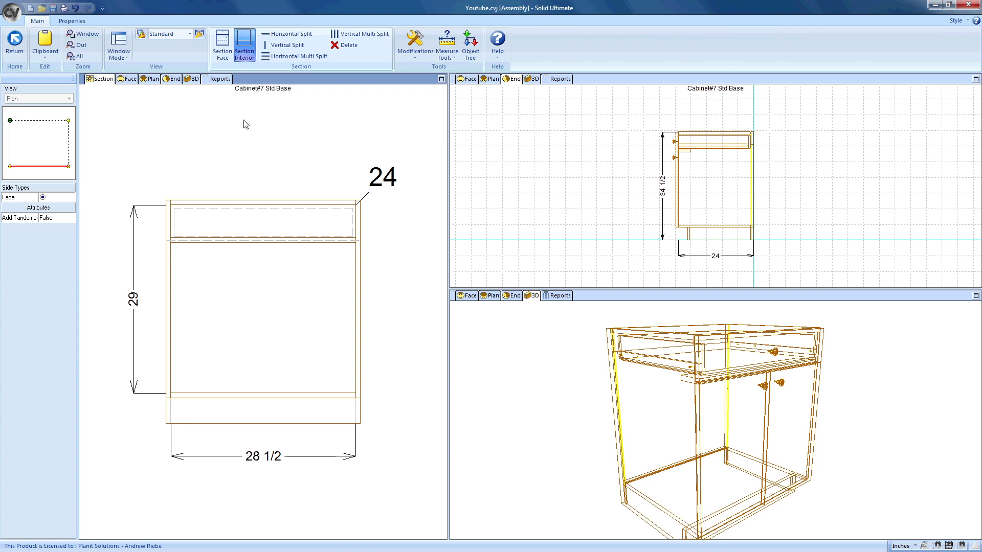
pyautogui.click(252, 272)
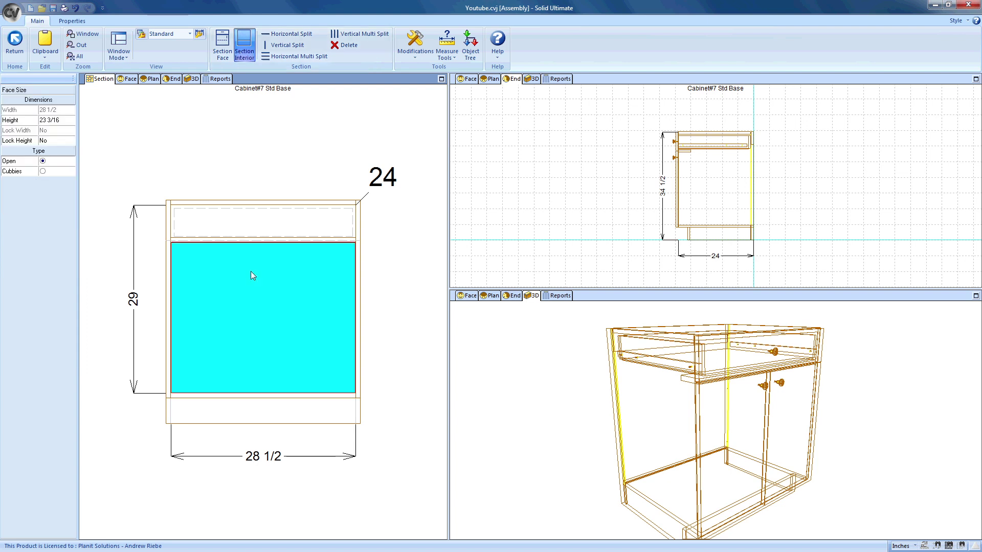
pyautogui.click(293, 37)
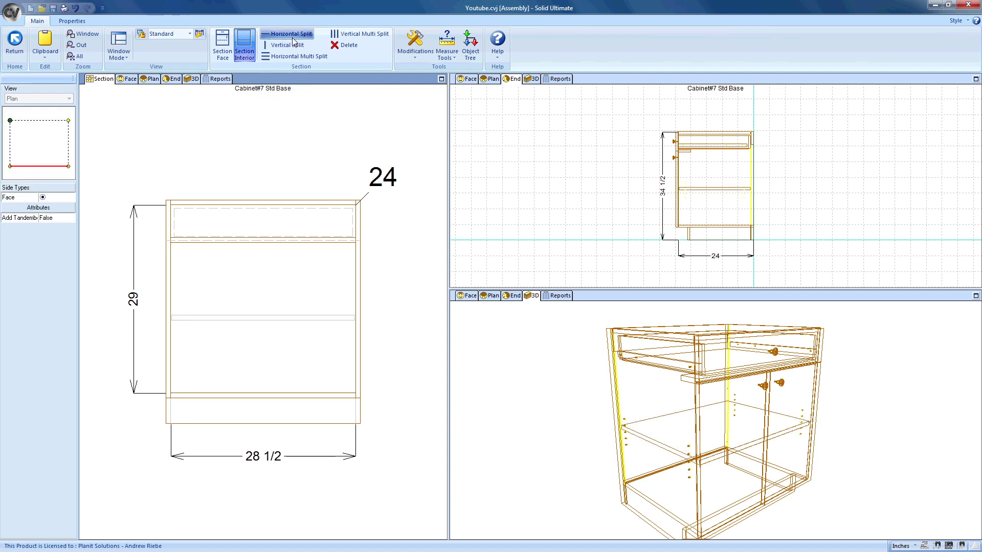
pyautogui.click(239, 318)
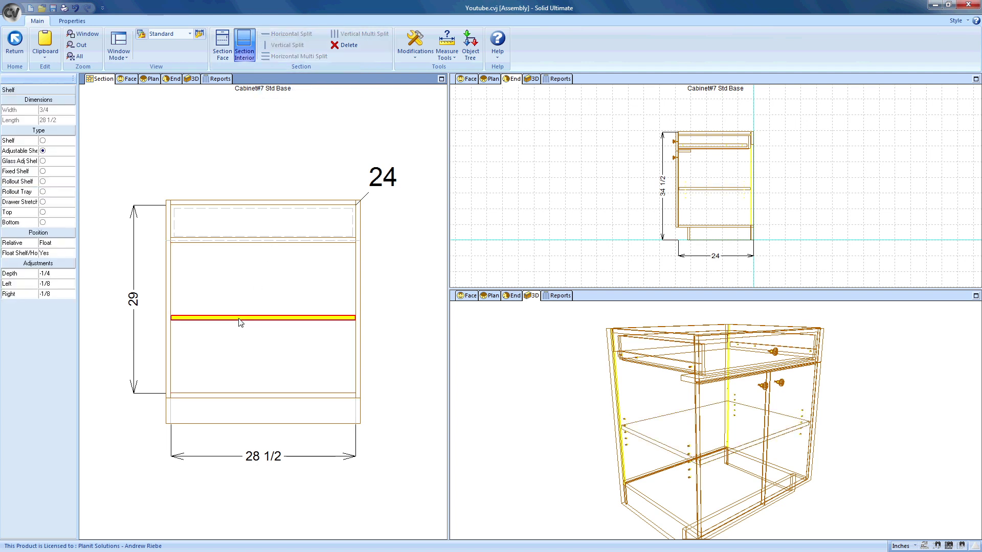
# Delete the selected divider and add a horizontal shelf across the lower opening
pyautogui.click(263, 103)
pyautogui.press('Delete')
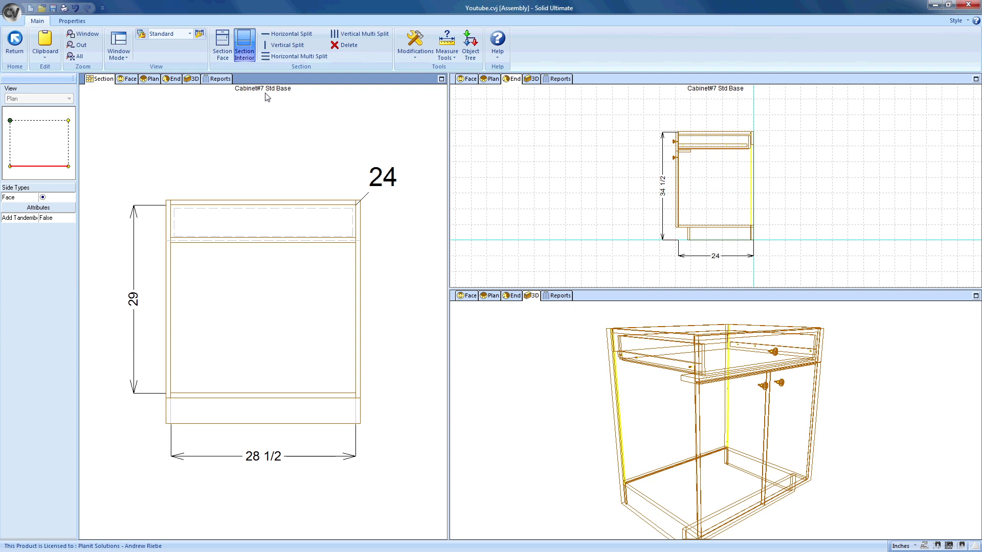
pyautogui.click(290, 34)
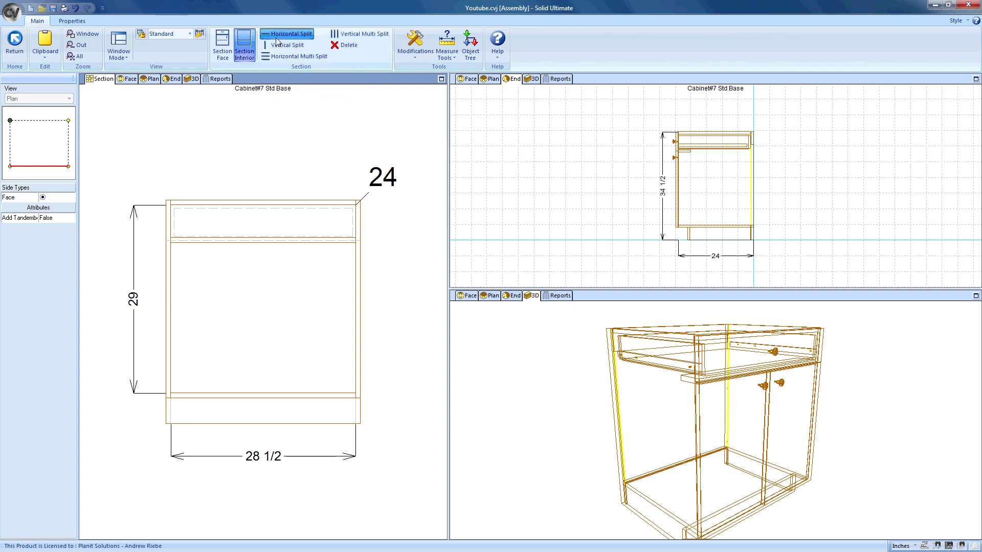
pyautogui.click(239, 315)
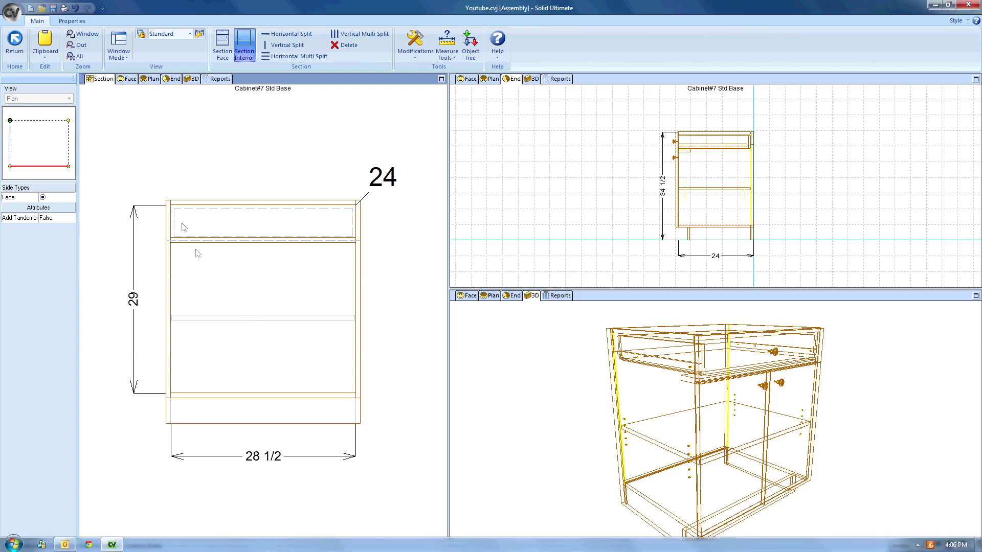
# Set the cabinet's Boring Style to 'Bore all holes' in the Properties Boring settings
pyautogui.click(76, 22)
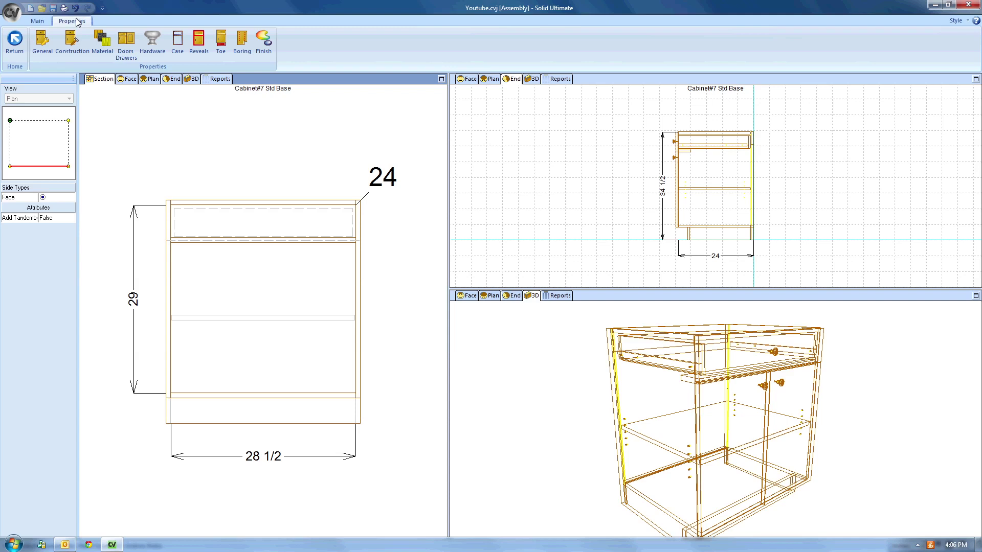
pyautogui.click(245, 48)
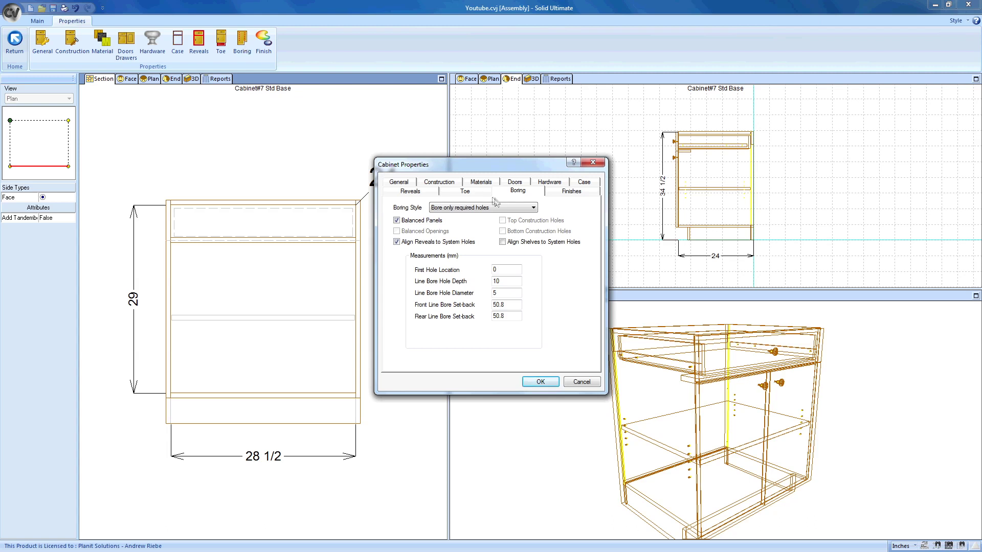
pyautogui.click(532, 209)
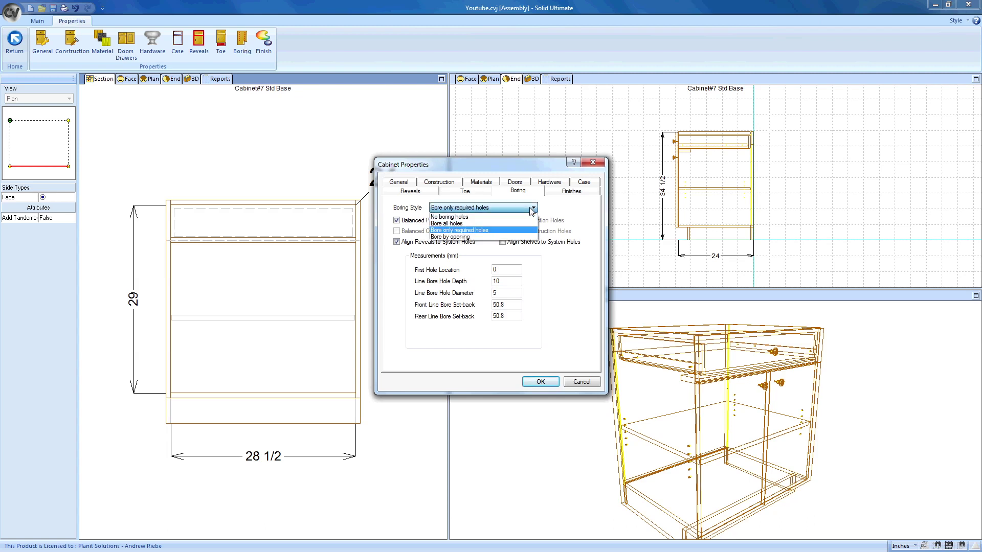
pyautogui.click(476, 223)
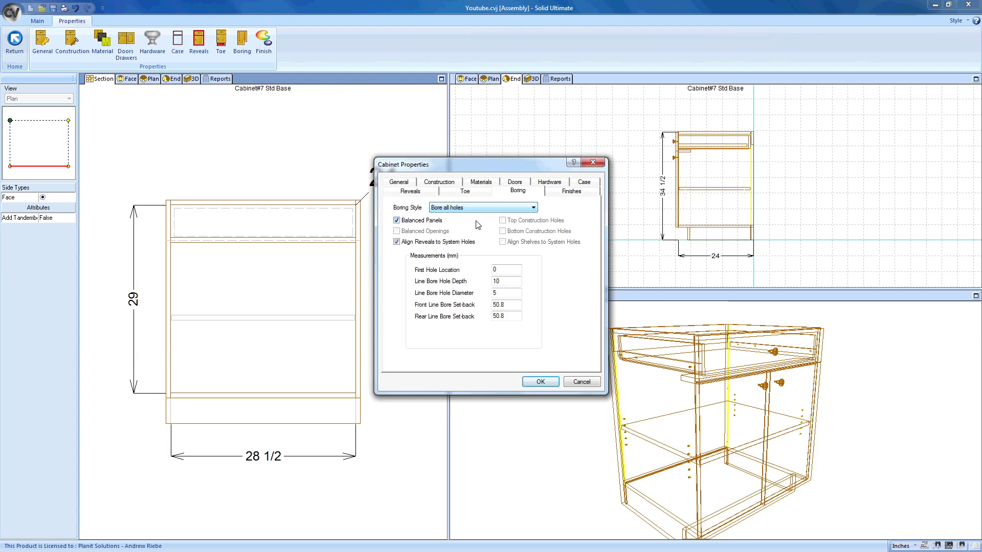
pyautogui.click(539, 383)
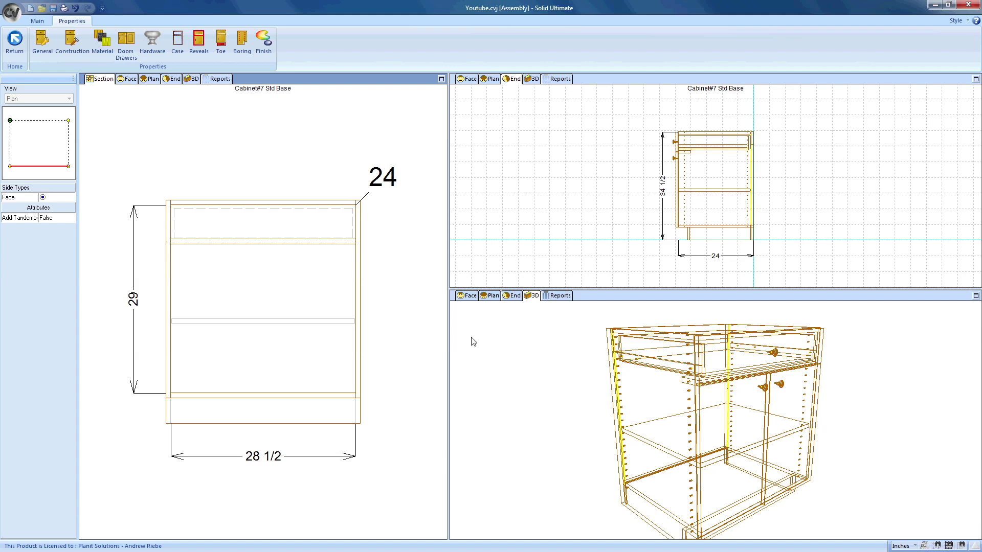
# Switch the cabinet's Boring Style from 'Bore all holes' to 'Bore by opening'
pyautogui.click(248, 41)
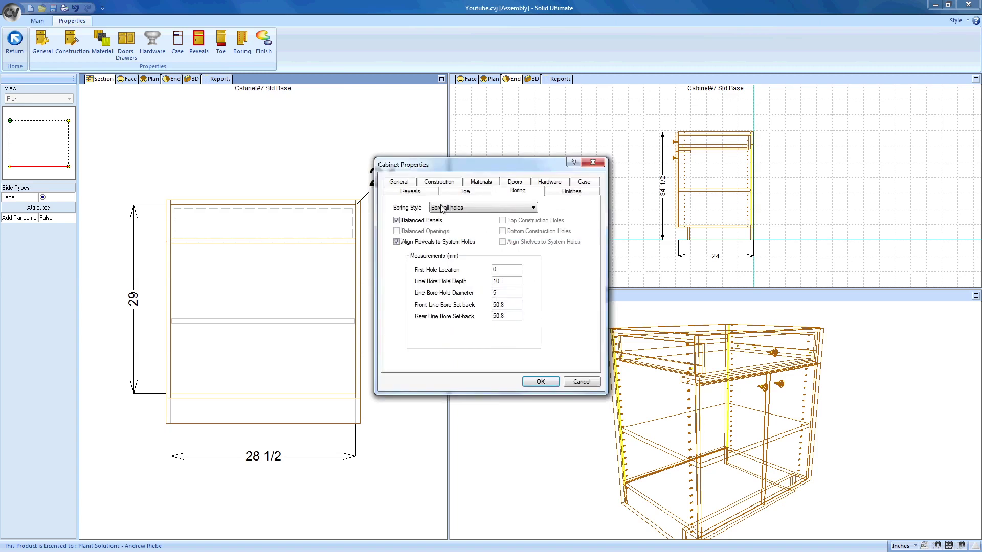
pyautogui.click(463, 209)
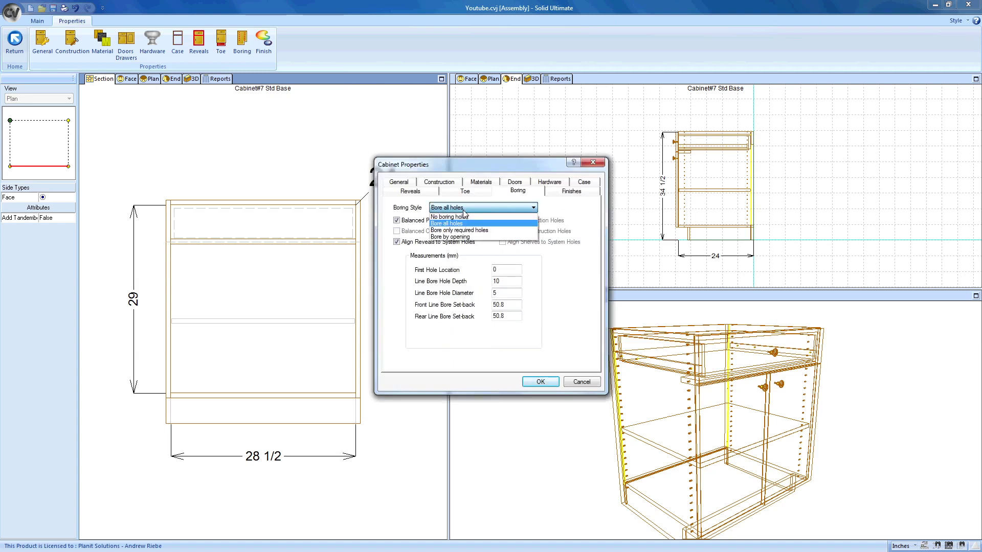
pyautogui.click(462, 238)
pyautogui.click(540, 382)
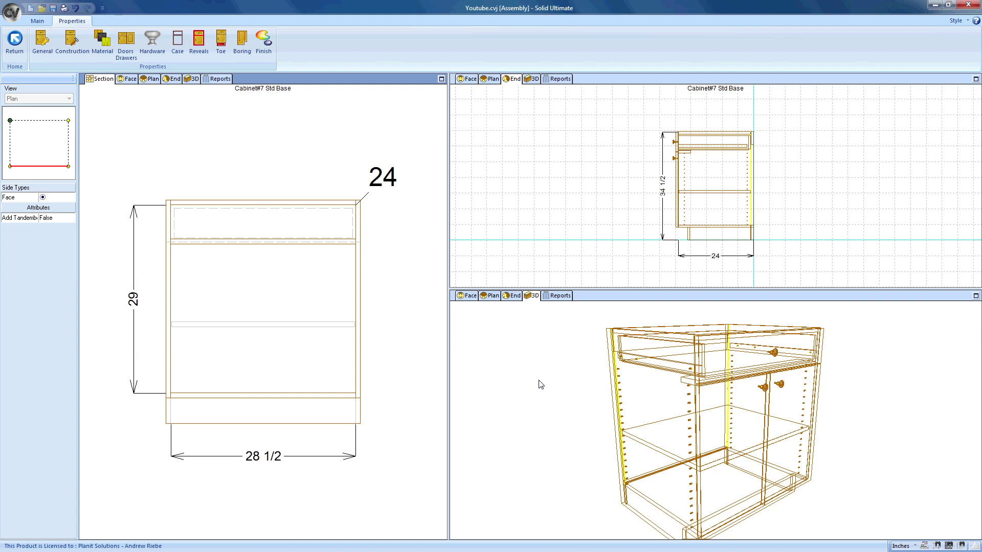
pyautogui.click(42, 41)
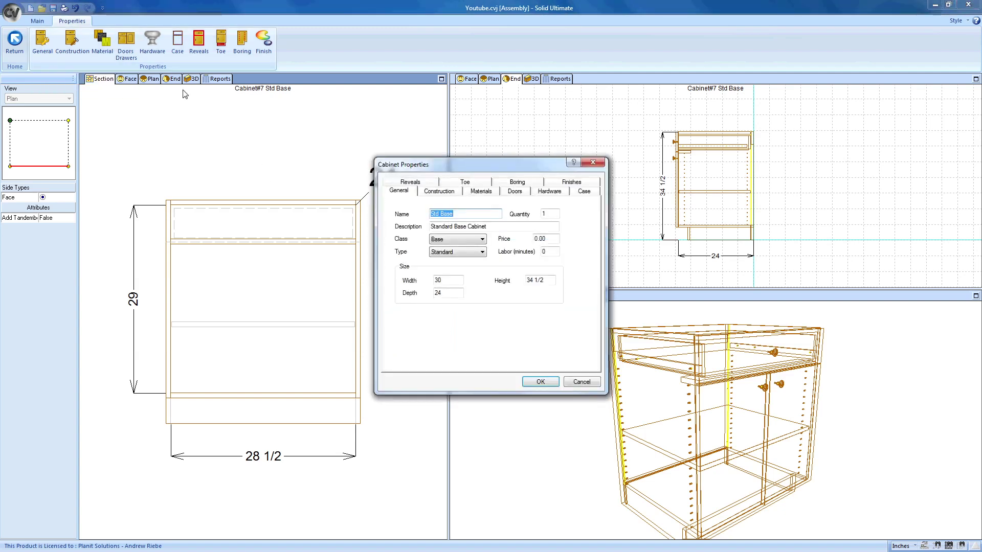
pyautogui.click(429, 191)
pyautogui.click(480, 192)
pyautogui.click(514, 192)
pyautogui.click(549, 191)
pyautogui.click(569, 184)
pyautogui.click(483, 194)
pyautogui.click(417, 196)
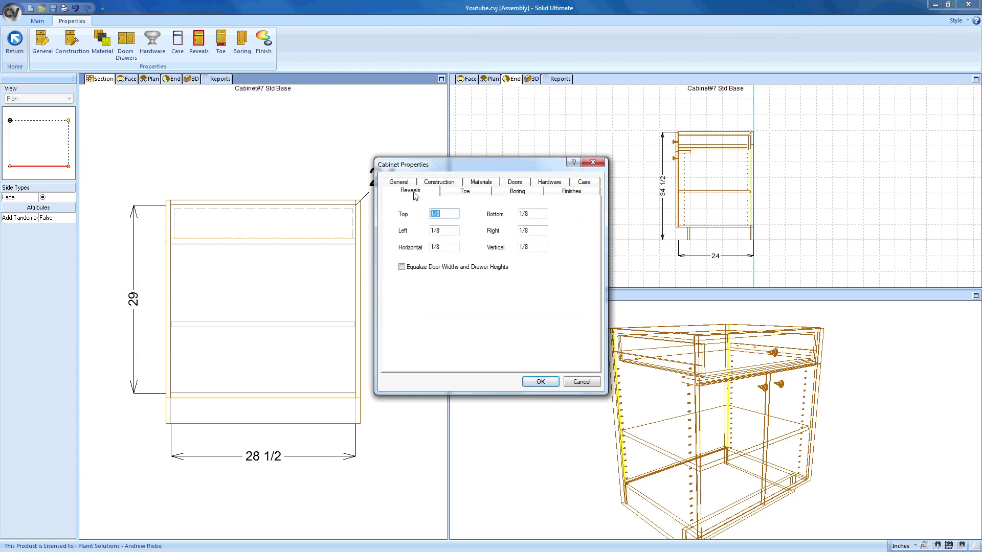
pyautogui.click(573, 385)
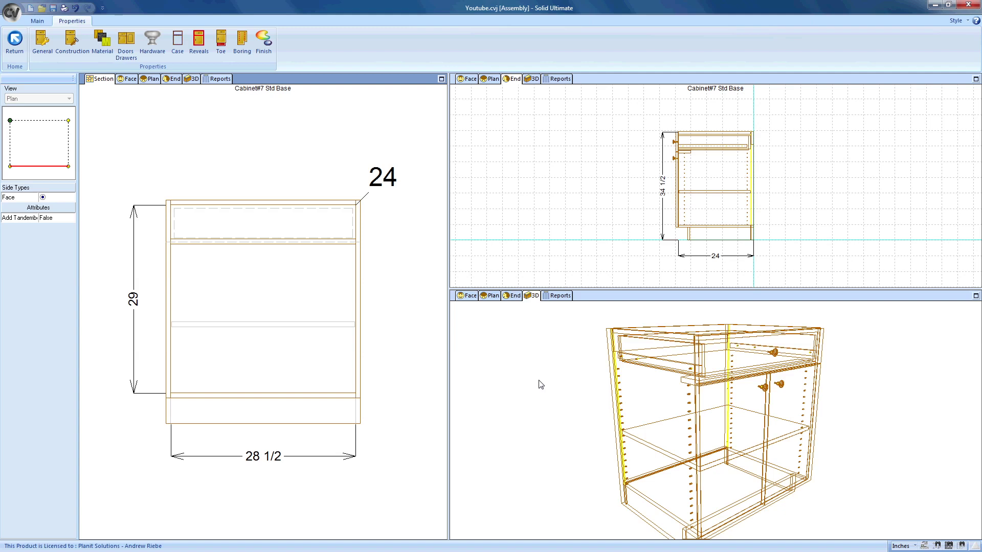
# Bring back the Main editing tools, inspect the Unfinished Left End, then deselect it
pyautogui.click(589, 260)
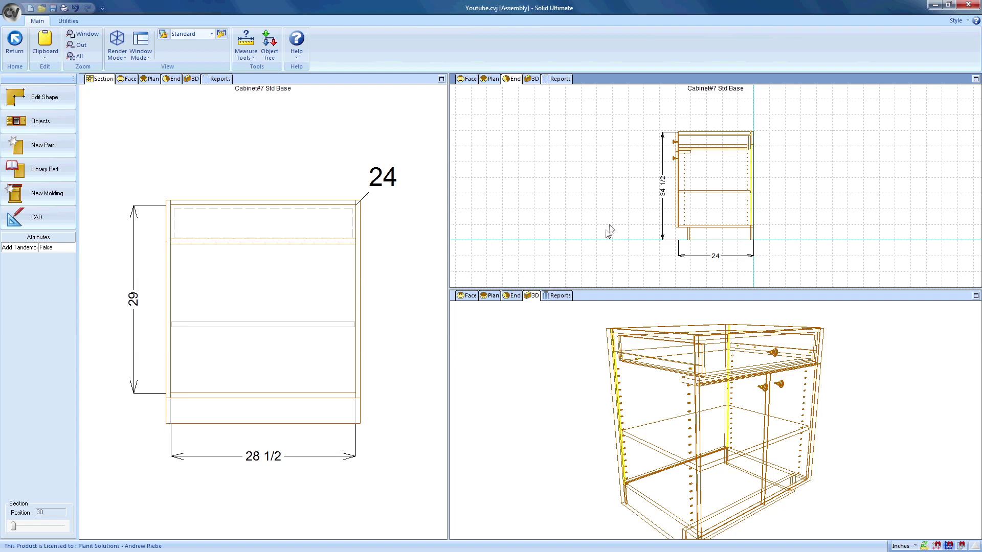
pyautogui.click(689, 155)
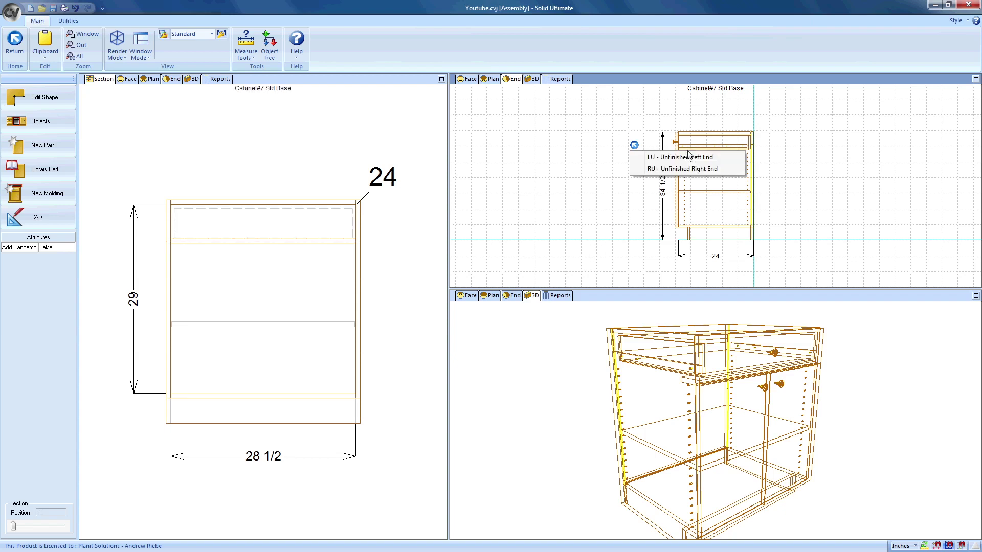
pyautogui.click(684, 156)
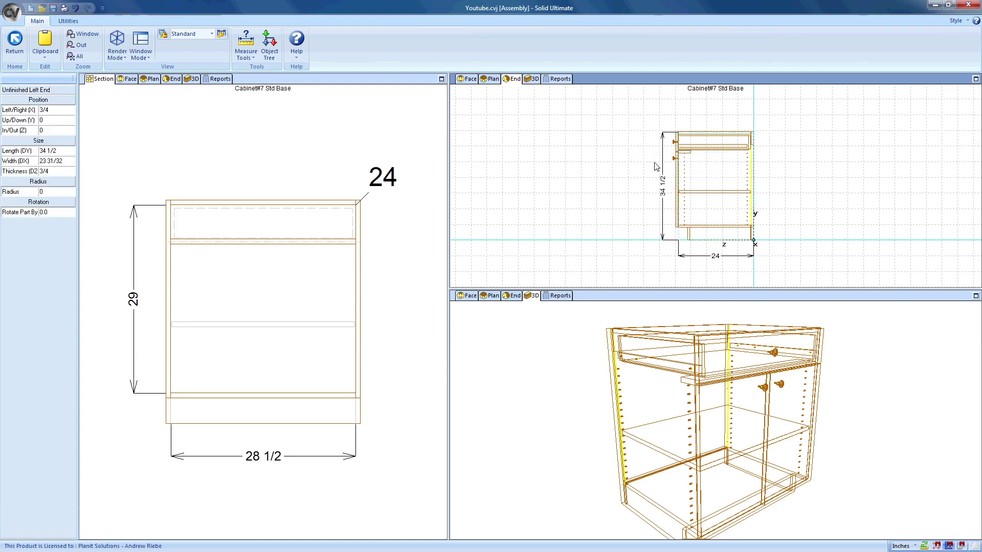
pyautogui.click(633, 172)
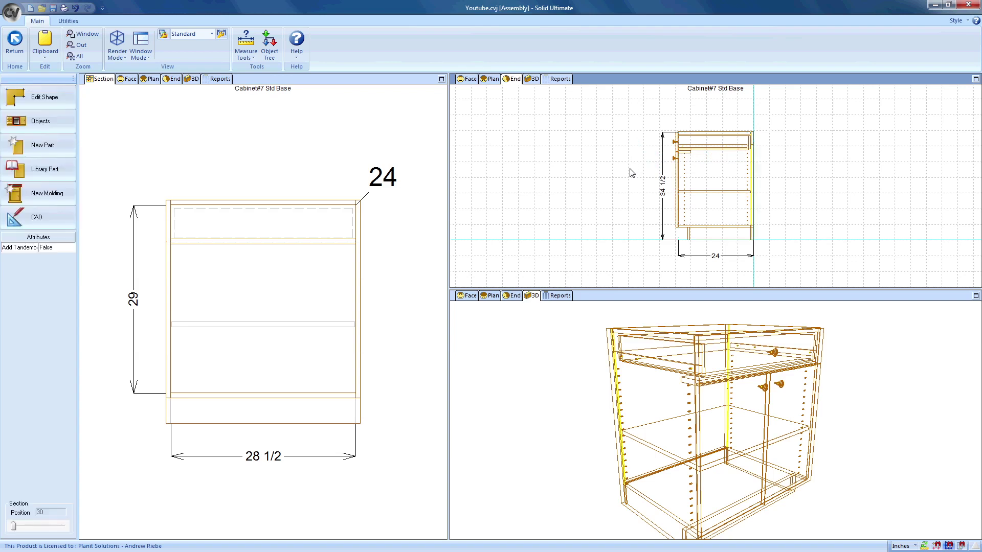
# Return to the kitchen room layout and start Save As for the edited Std Base cabinet
pyautogui.click(51, 216)
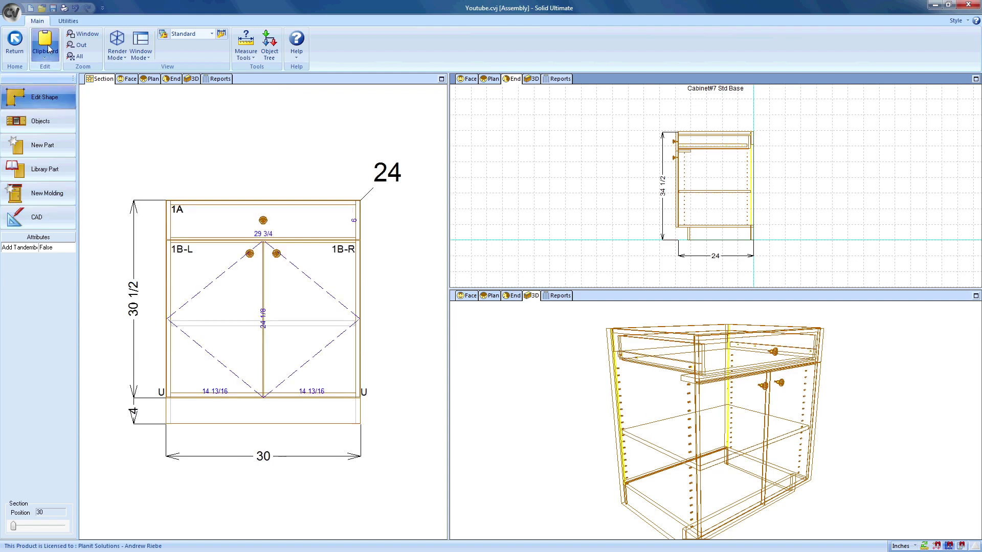
pyautogui.click(15, 45)
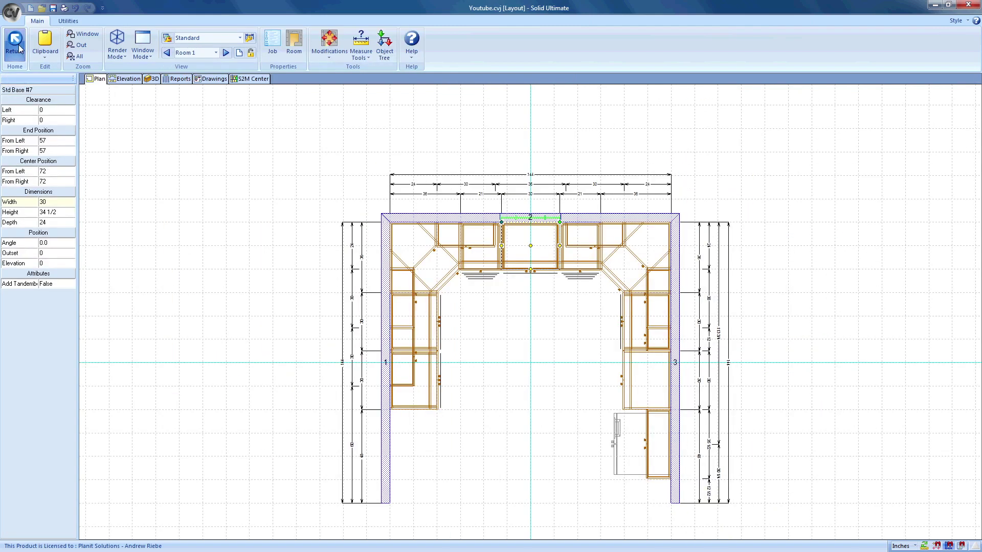
pyautogui.rightClick(516, 247)
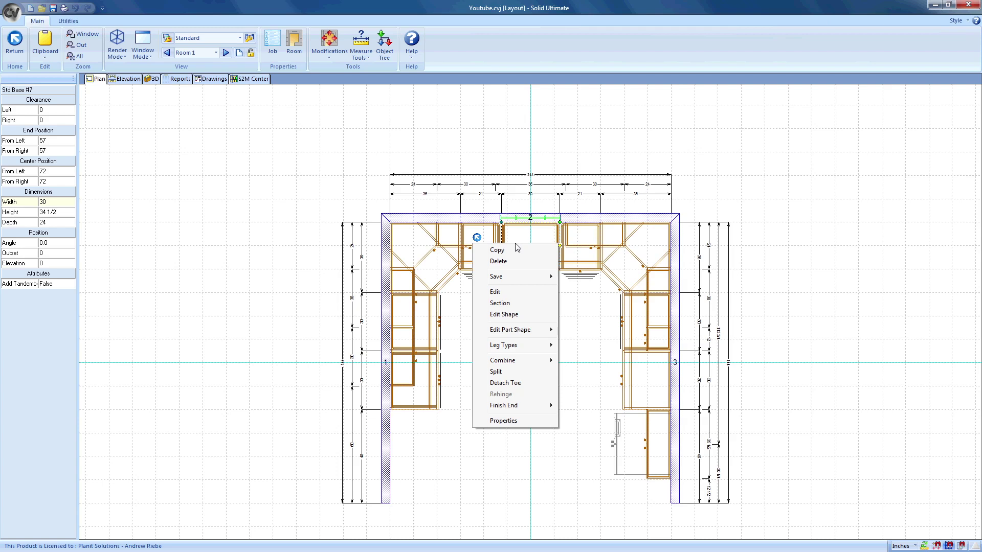
pyautogui.moveTo(524, 281)
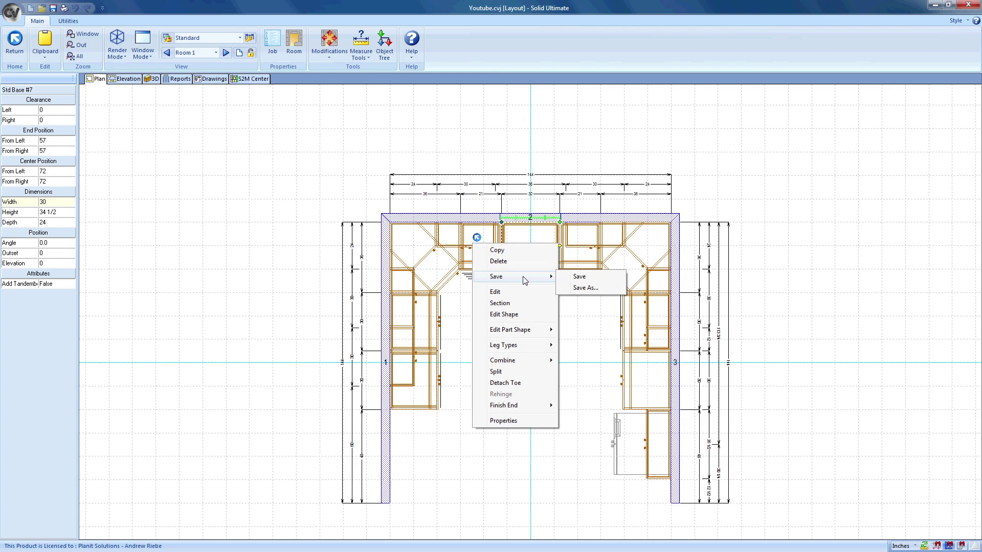
pyautogui.click(585, 289)
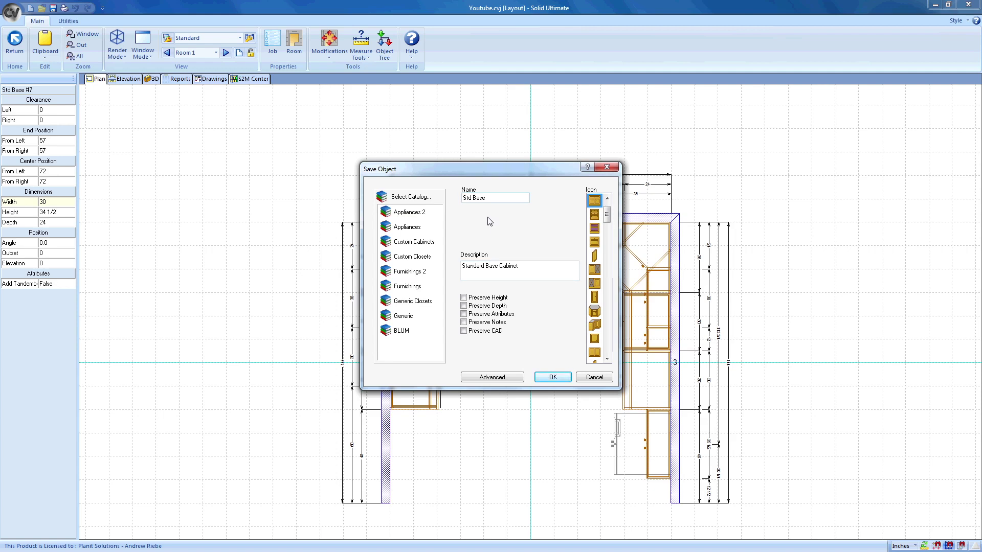
# Rename the cabinet to 'YouTube Base' with the description 'YouTube Base Cabinet'
pyautogui.hotkey('shift', 'Right')
pyautogui.hotkey('shift', 'Right')
pyautogui.hotkey('shift', 'Right')
pyautogui.write('YouTube')
pyautogui.press('Tab')
pyautogui.write('YouTube Base Cabinet')
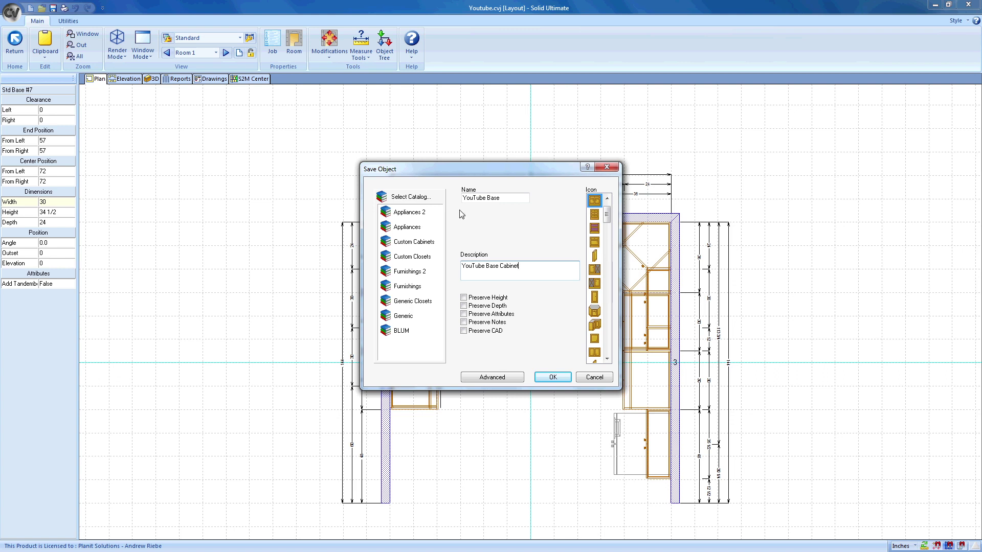
# Save it into the Base Cabinets folder of the Custom Cabinets catalog
pyautogui.doubleClick(412, 242)
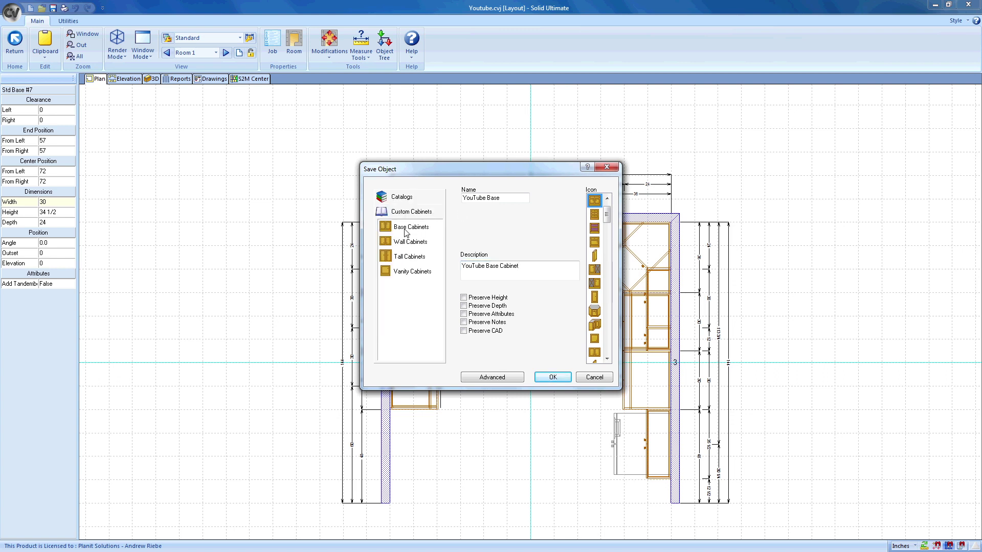
pyautogui.doubleClick(408, 229)
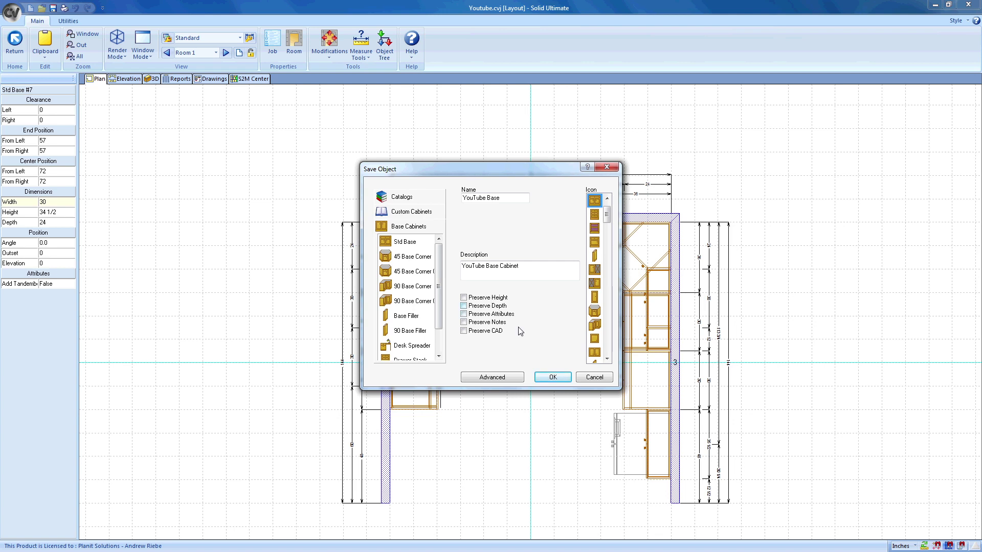
pyautogui.click(552, 377)
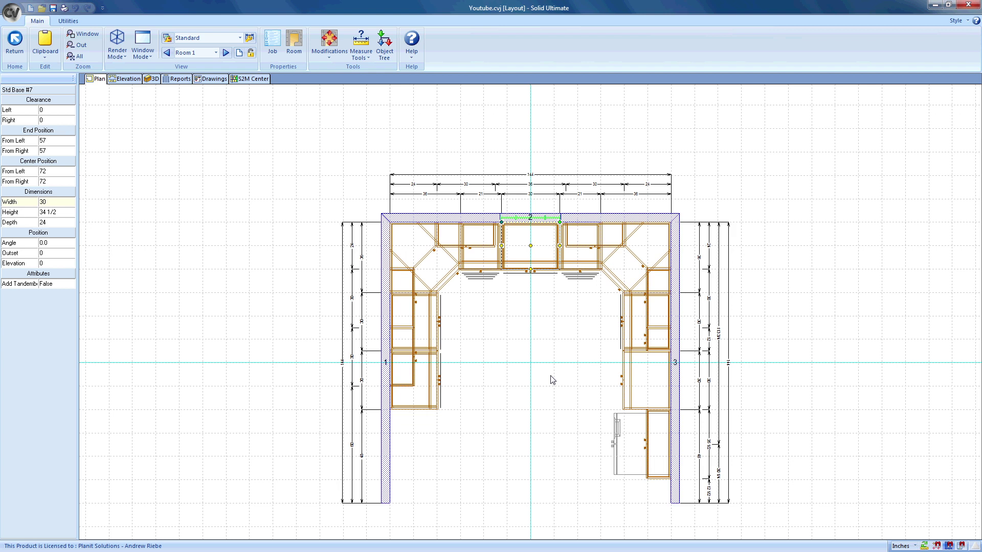
# Place the new YouTube Base cabinet from the Base Cabinets list against the left wall
pyautogui.click(551, 379)
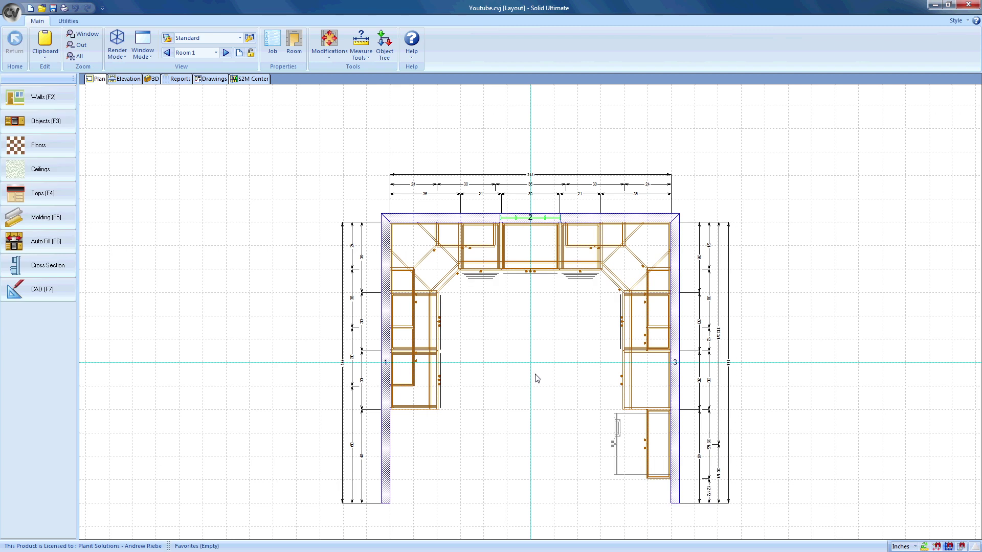
pyautogui.click(42, 123)
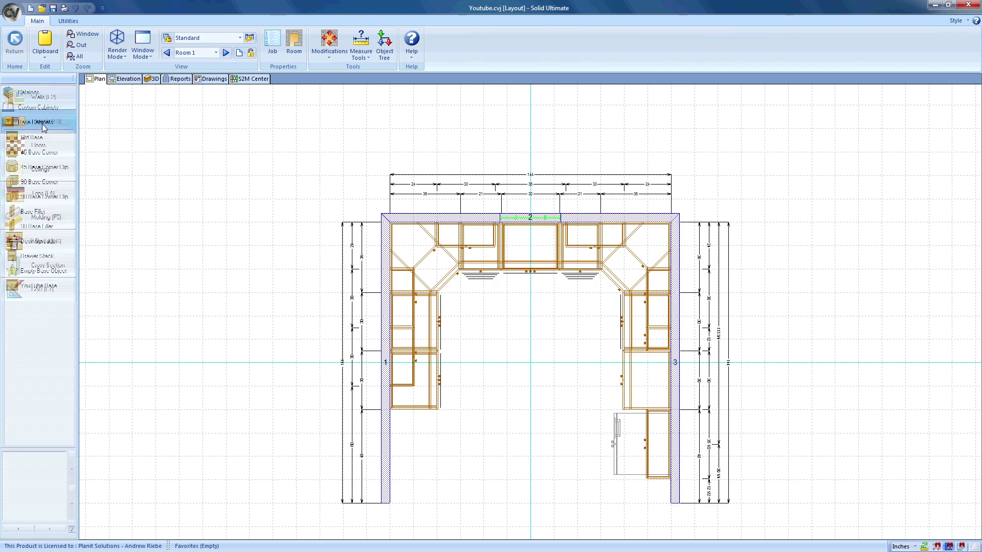
pyautogui.click(28, 290)
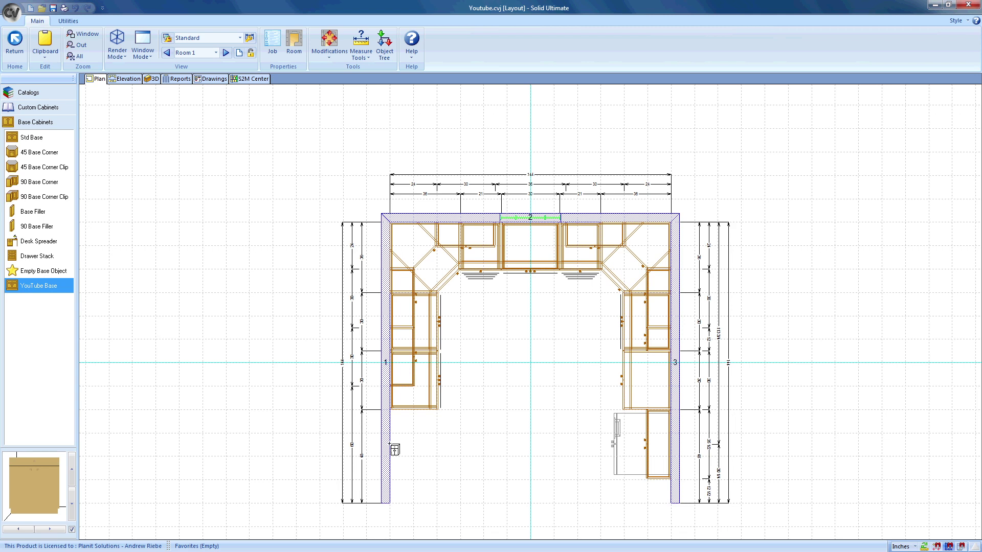
pyautogui.click(398, 449)
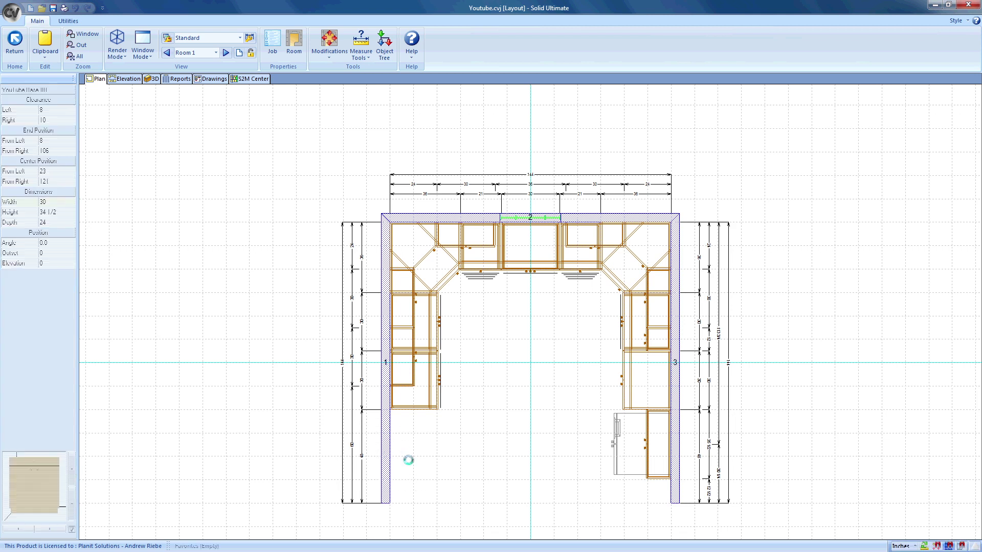